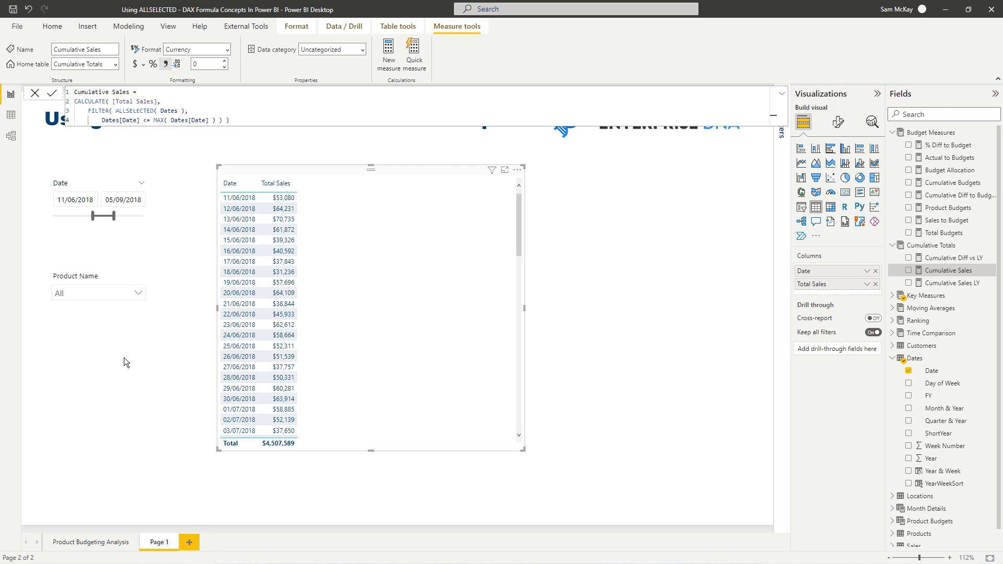
- Add Cumulative Sales as a table column and select its whole formula for copying
left_click_drag(947, 270, 403, 269)
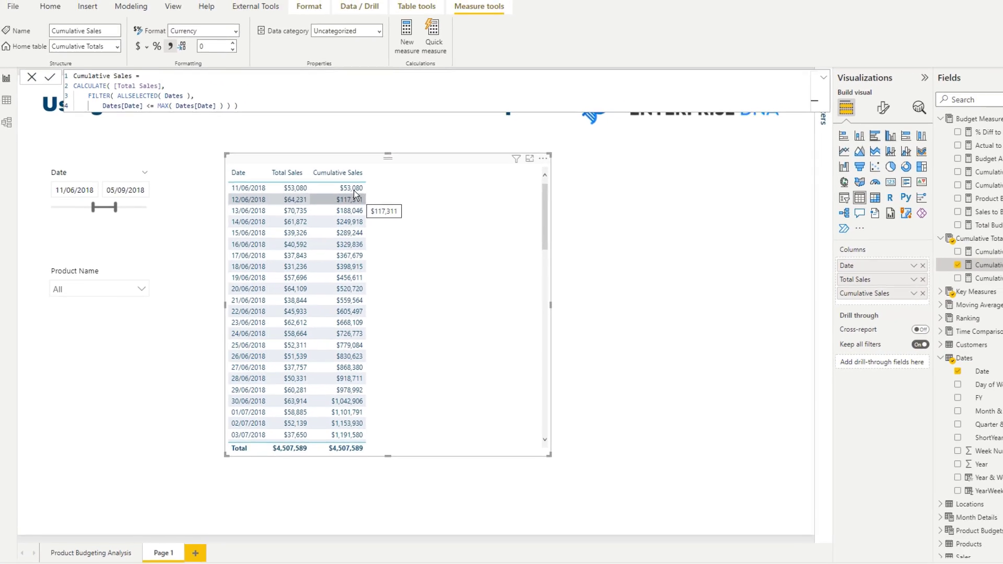
key("ctrl+a")
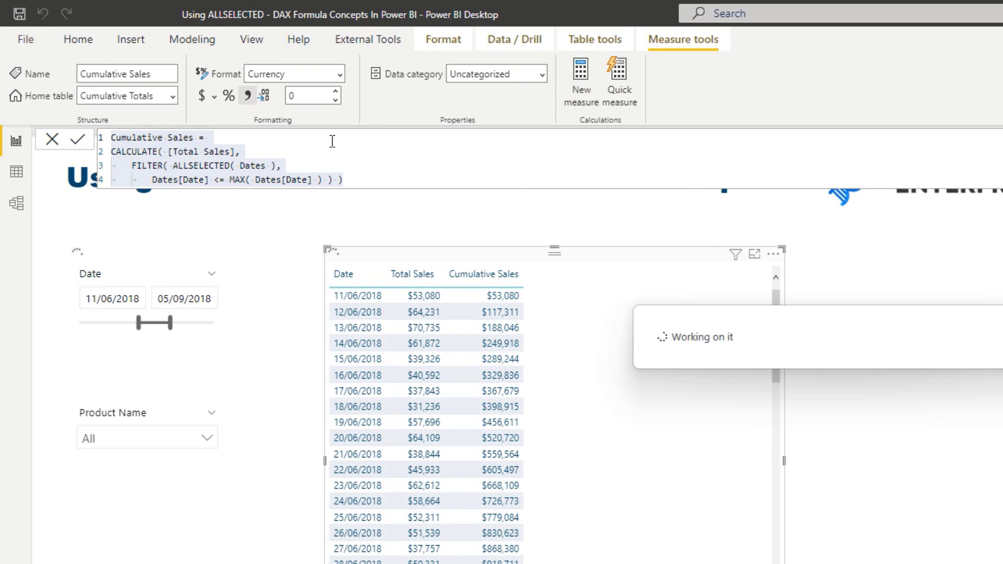
- Create a Cumulative Sales ALL measure from the pasted formula, filtering over ALL( Dates ) instead of ALLSELECTED
type("Cumulative Sales =  CALCULATE( [Total Sales], \tFILTER( ALLSELECTED( Dates ), \t\tDates[Date] <= MAX( Dates[Date] ) ) )")
left_click(198, 137)
type("ALL")
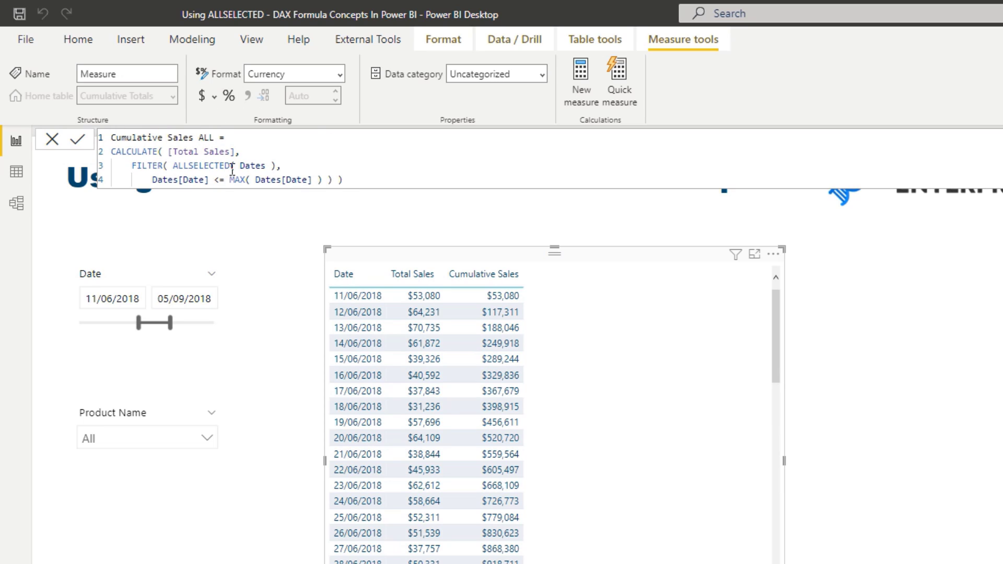
left_click_drag(232, 171, 189, 168)
key("BackSpace")
type("(")
left_click(346, 180)
key("BackSpace")
key("Return")
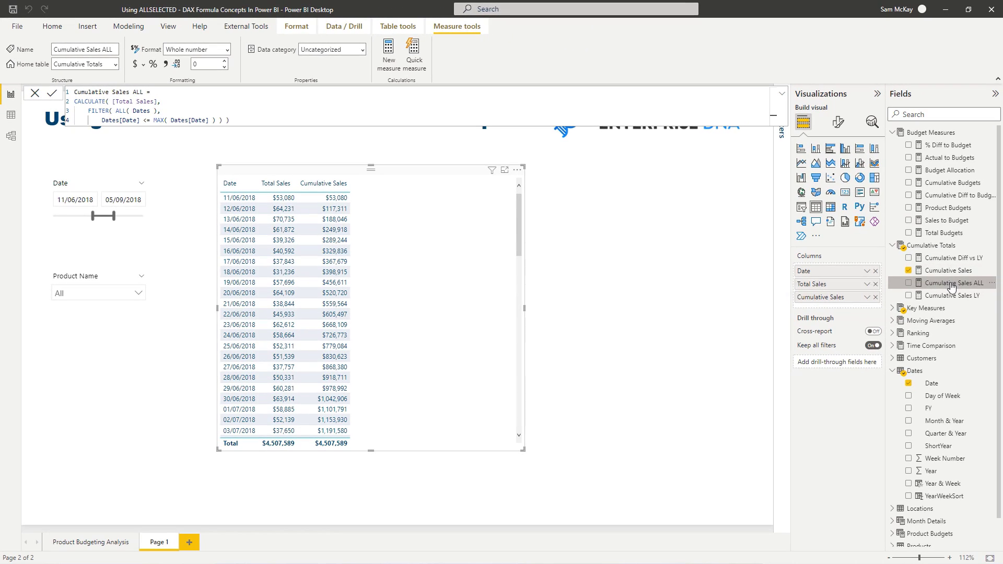
- Add Cumulative Sales ALL to the table and format it as US dollar currency
left_click_drag(948, 282, 425, 261)
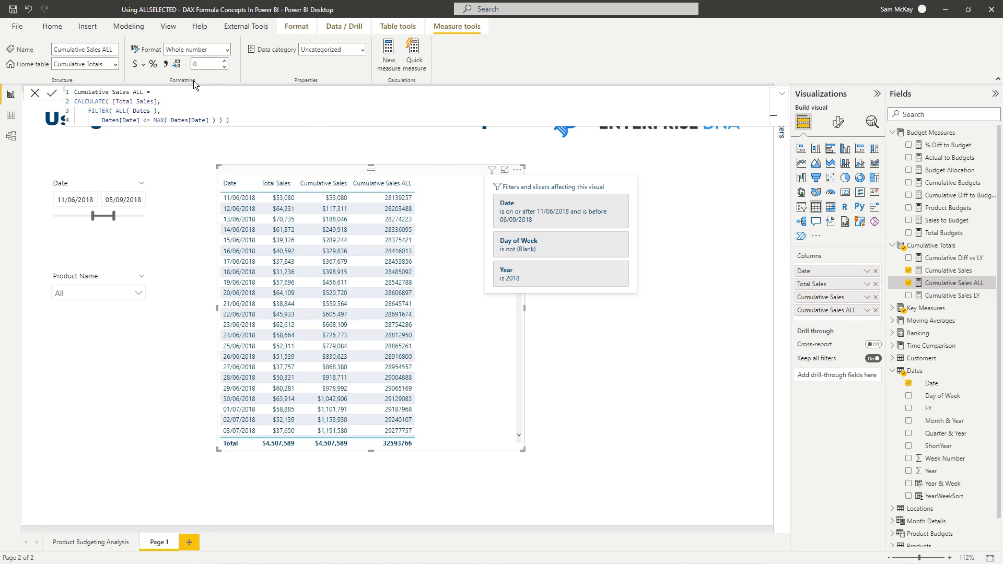
left_click(143, 63)
left_click(145, 98)
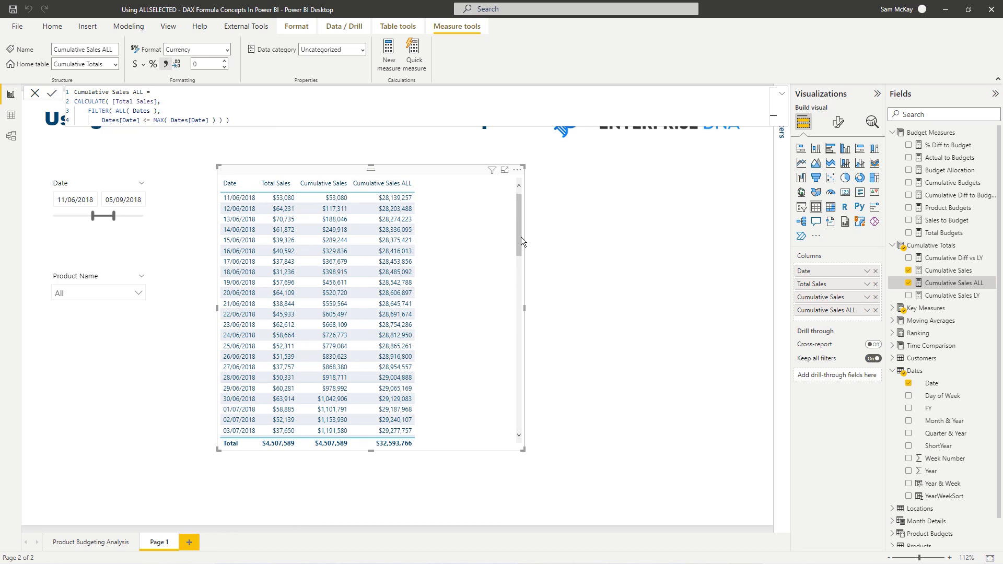
left_click(628, 240)
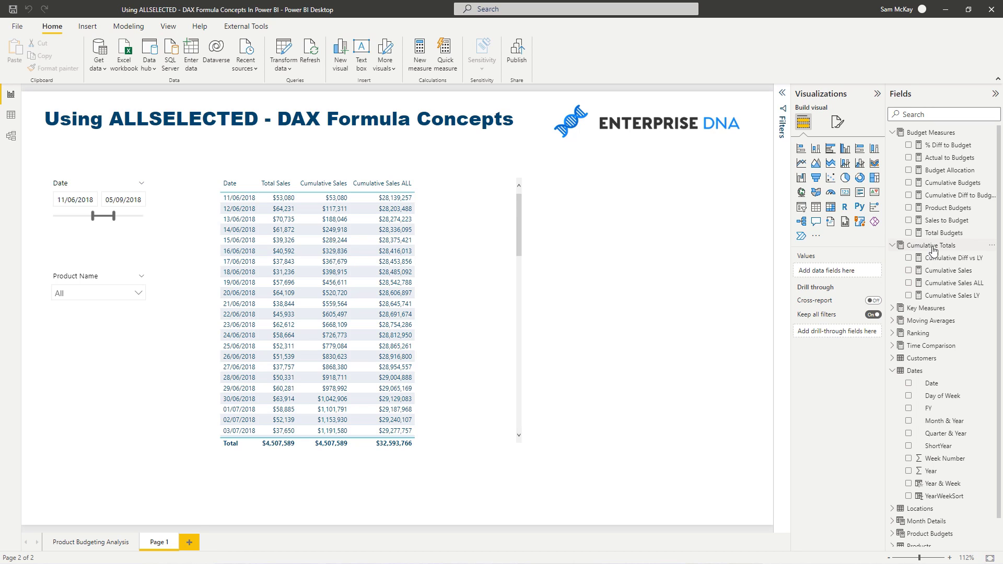
- Open the Cumulative Sales formula and highlight its ALLSELECTED( Dates ) filter
left_click(948, 270)
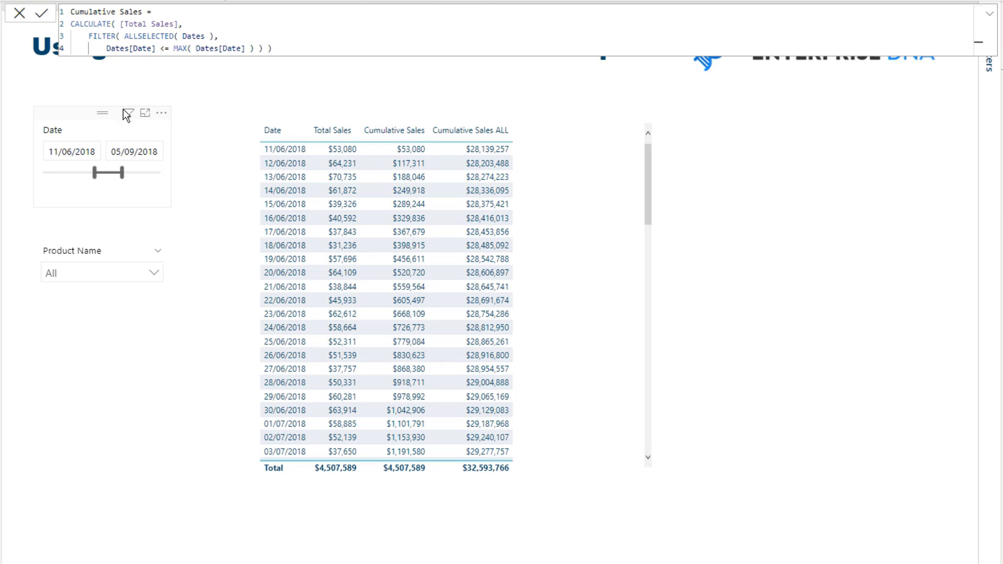
left_click_drag(180, 36, 209, 35)
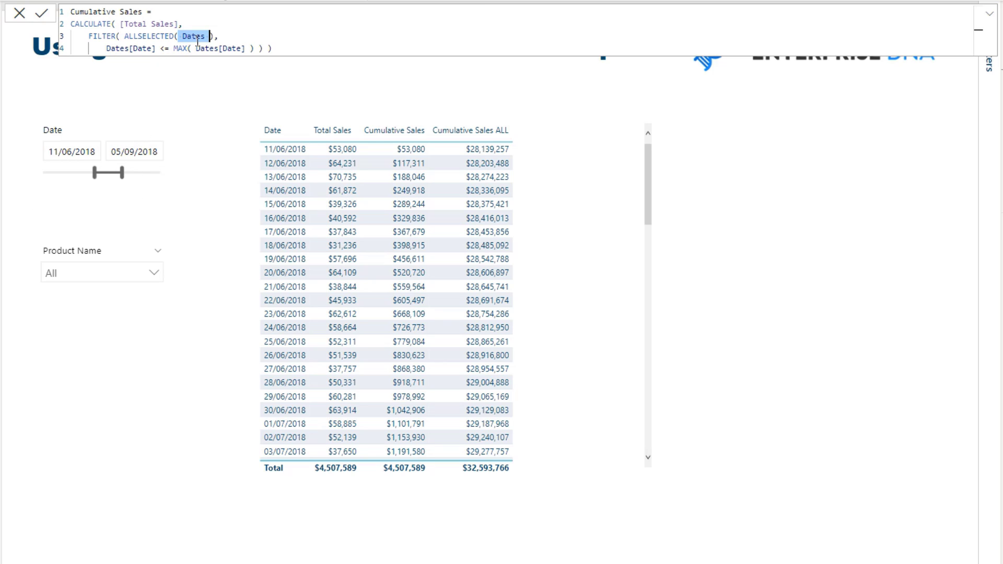
left_click_drag(123, 36, 178, 36)
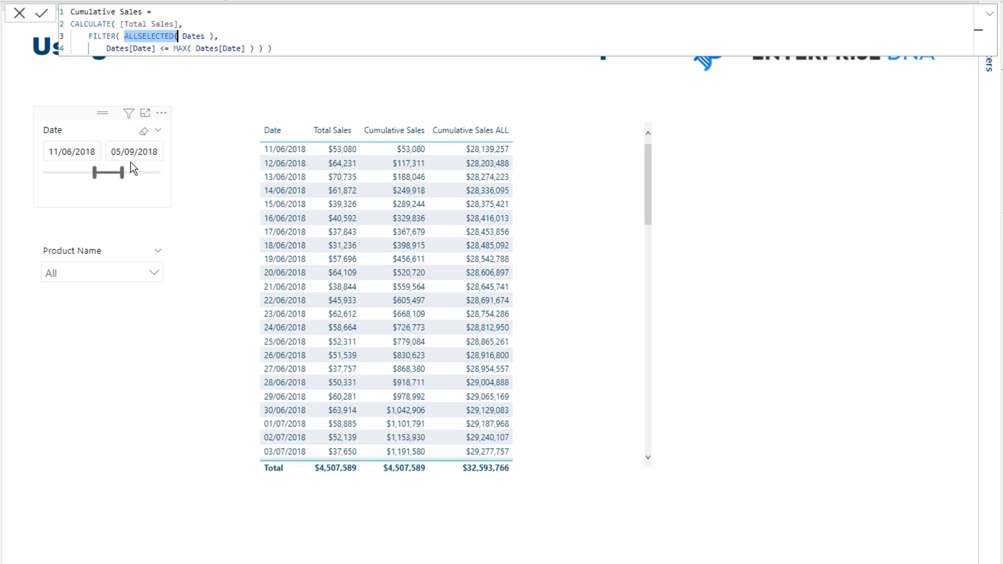
- Set the Date slicer range to 14/05/2018–15/08/2018
left_click(90, 181)
left_click_drag(122, 173, 116, 173)
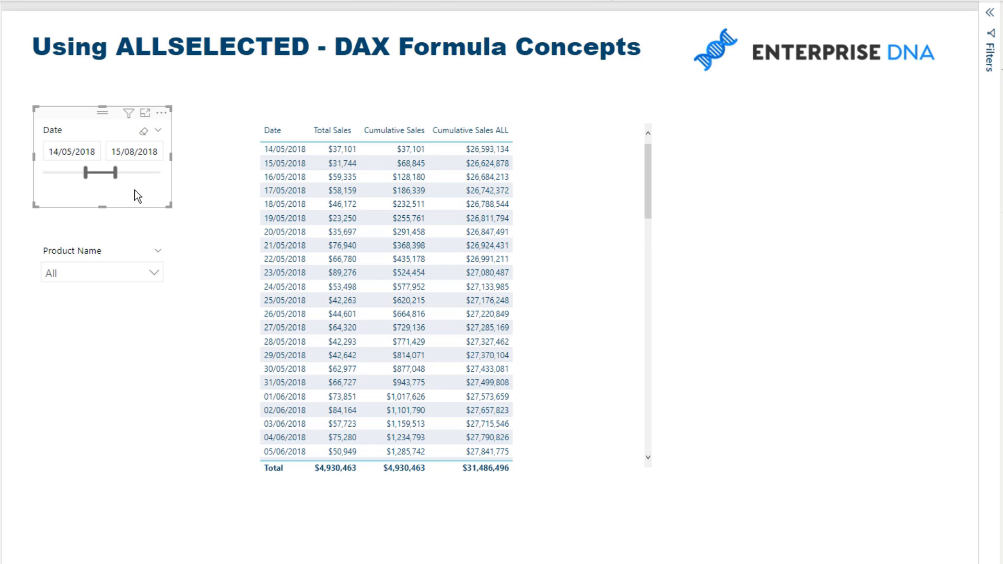
scroll(632, 315, "down", 2)
scroll(632, 315, "up", 2)
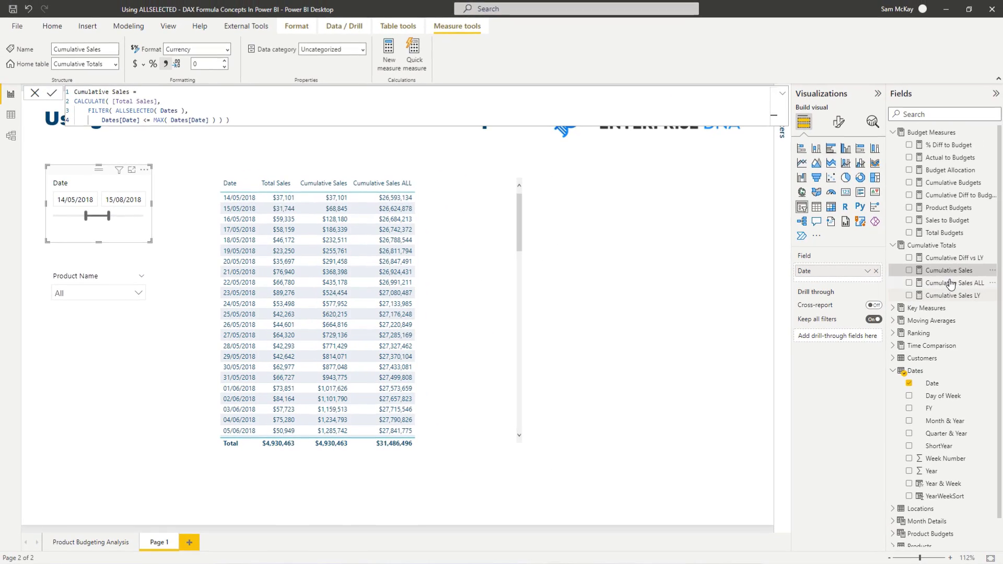
left_click(919, 282)
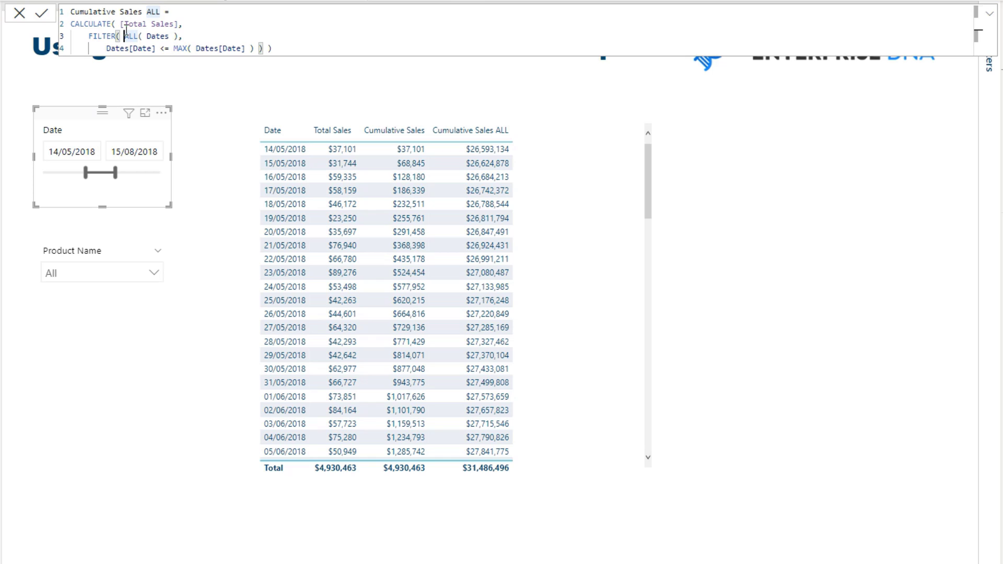
left_click_drag(124, 36, 139, 36)
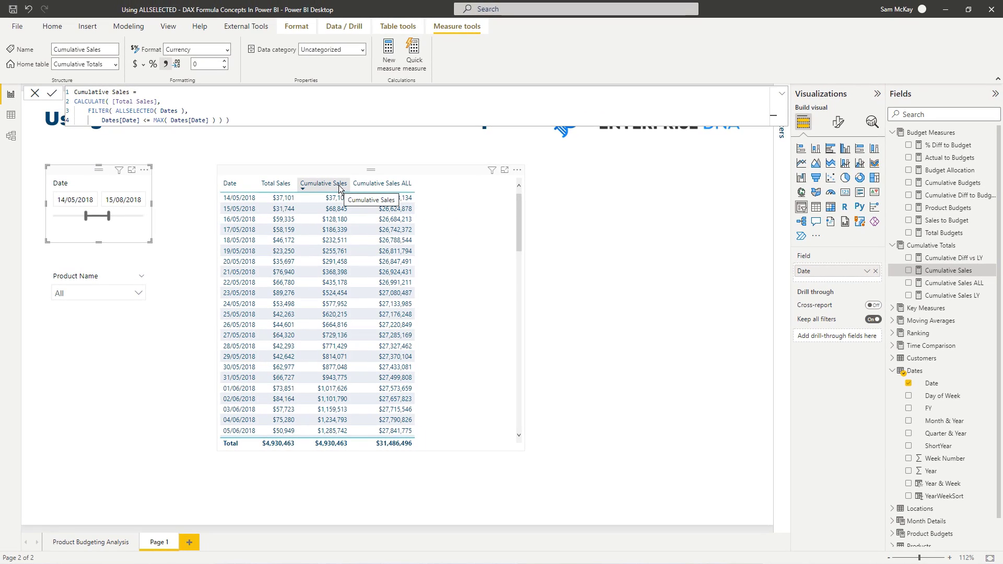
- Shrink the table visual to a shorter height and paste a duplicate of it
left_click(521, 449)
left_click_drag(523, 449, 525, 334)
key("ctrl+c")
key("ctrl+v")
- Move the duplicate below, drop Total Sales and Cumulative Sales ALL, and make it an area chart
left_click_drag(454, 227, 427, 346)
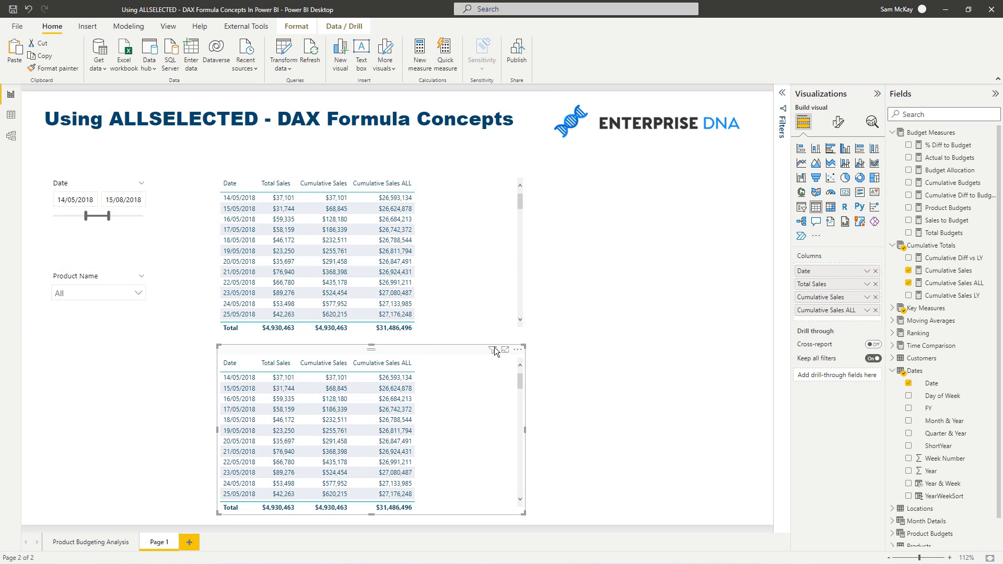
left_click(875, 310)
left_click(875, 284)
left_click(815, 163)
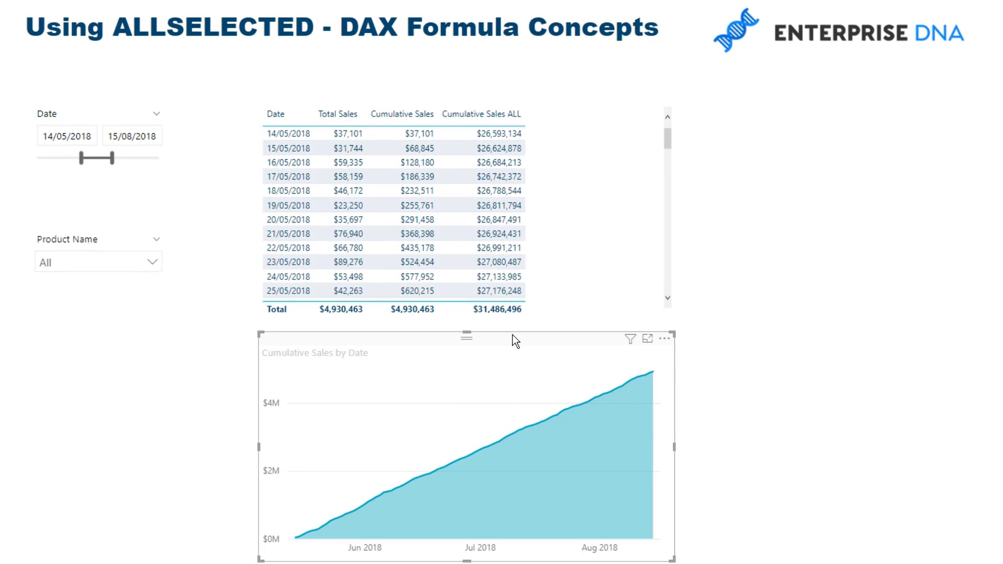
- Extend the date slicer's end to 22/09/2018 and select the area chart
left_click(597, 291)
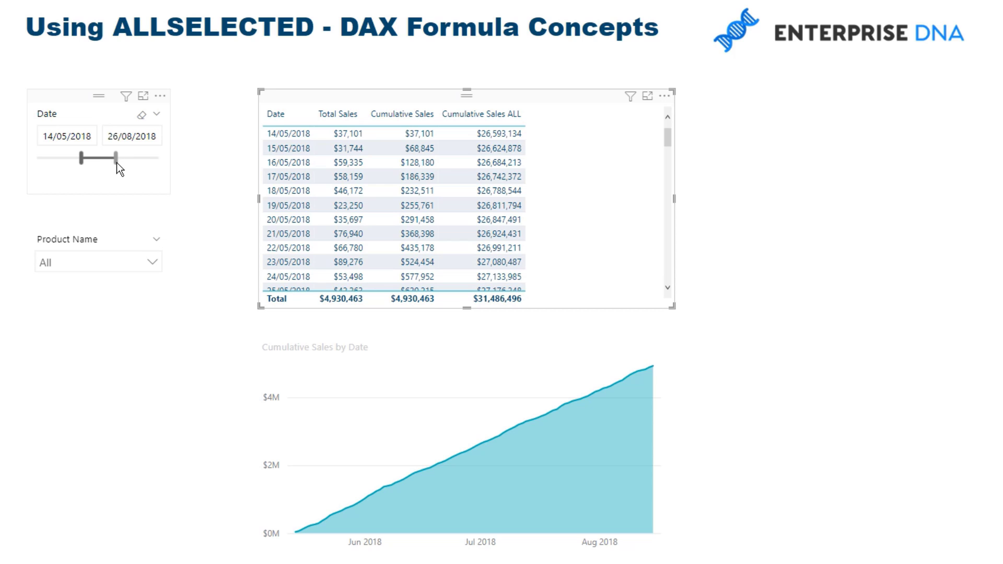
left_click_drag(122, 162, 126, 161)
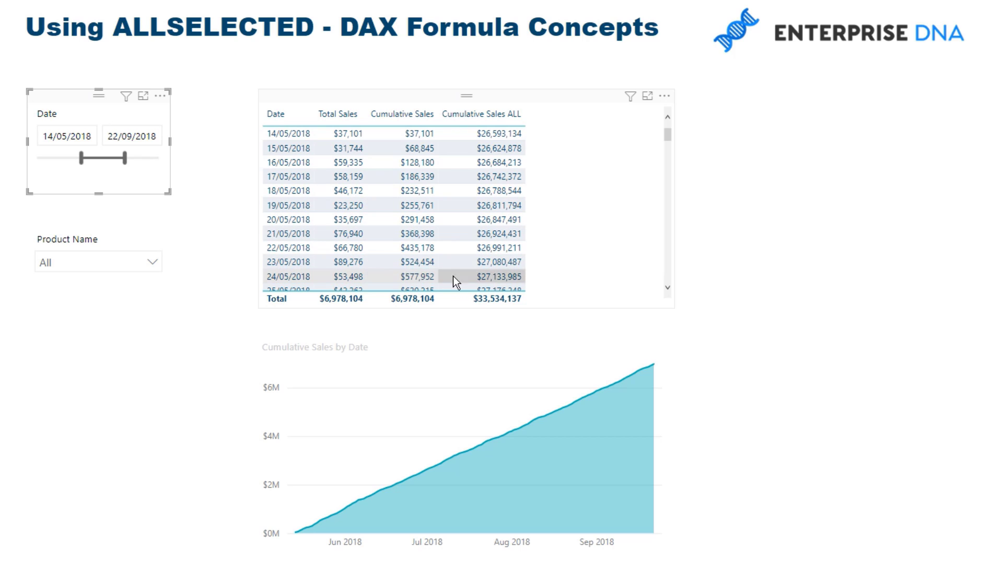
left_click(588, 345)
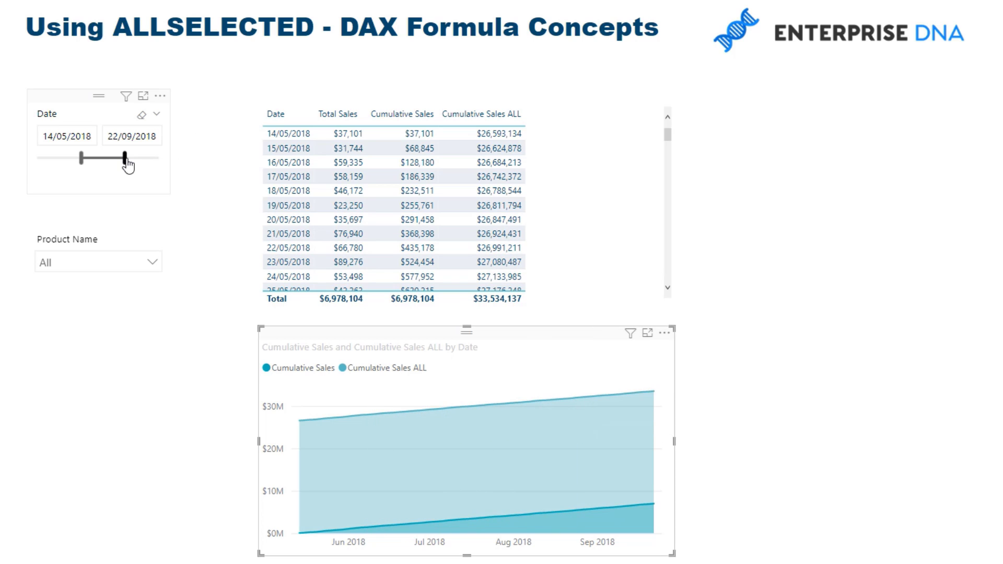
- End the date range at 25/08/2018, remove Cumulative Sales ALL from the chart, and show the Cumulative Sales formula
left_click_drag(122, 158, 115, 158)
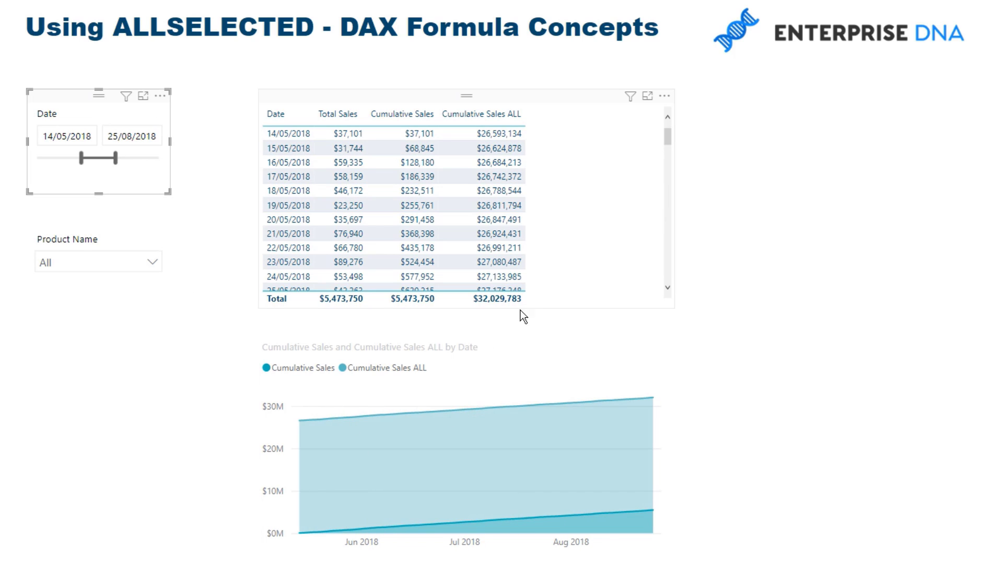
mouse_move(420, 468)
left_click(563, 362)
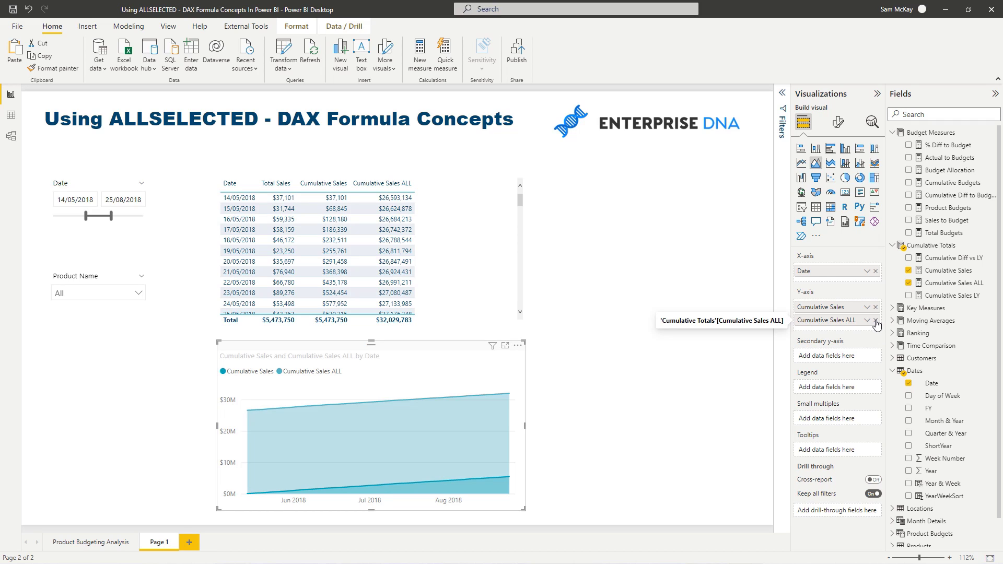
left_click(875, 320)
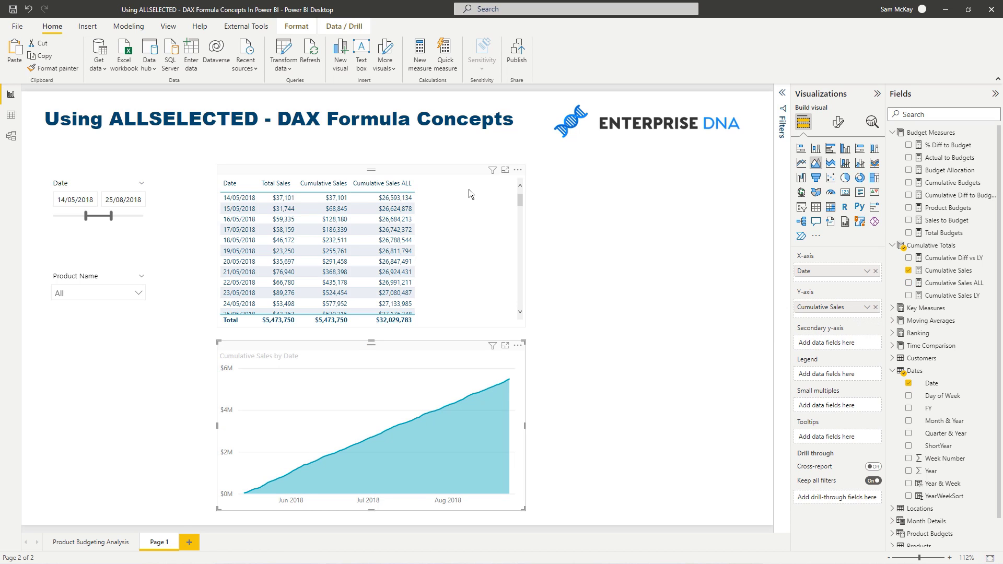
left_click(940, 270)
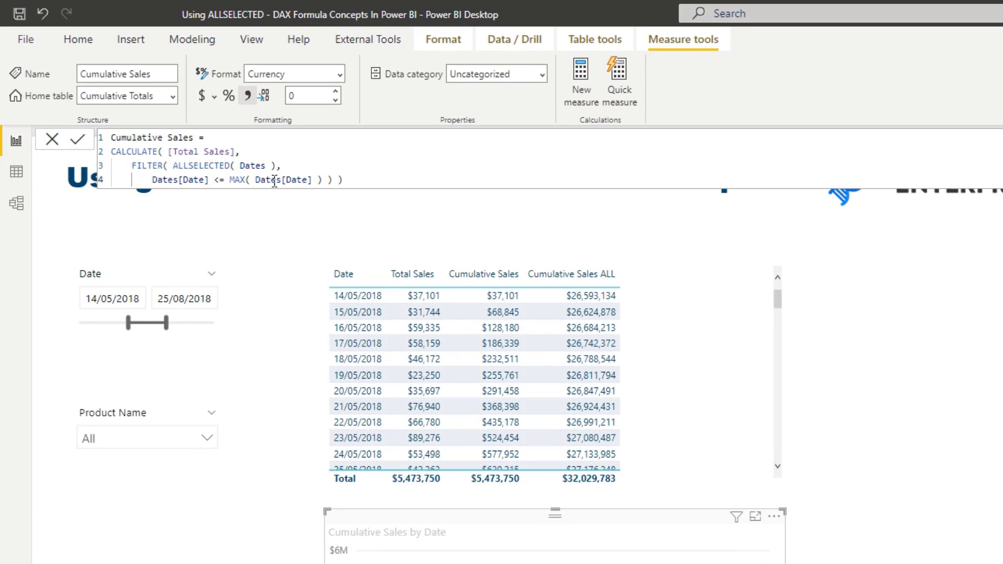
- Highlight ALLSELECTED on line 3 of the Cumulative Sales formula
mouse_move(173, 166)
left_mouse_down()
mouse_move(230, 166)
mouse_move(173, 165)
left_mouse_up()
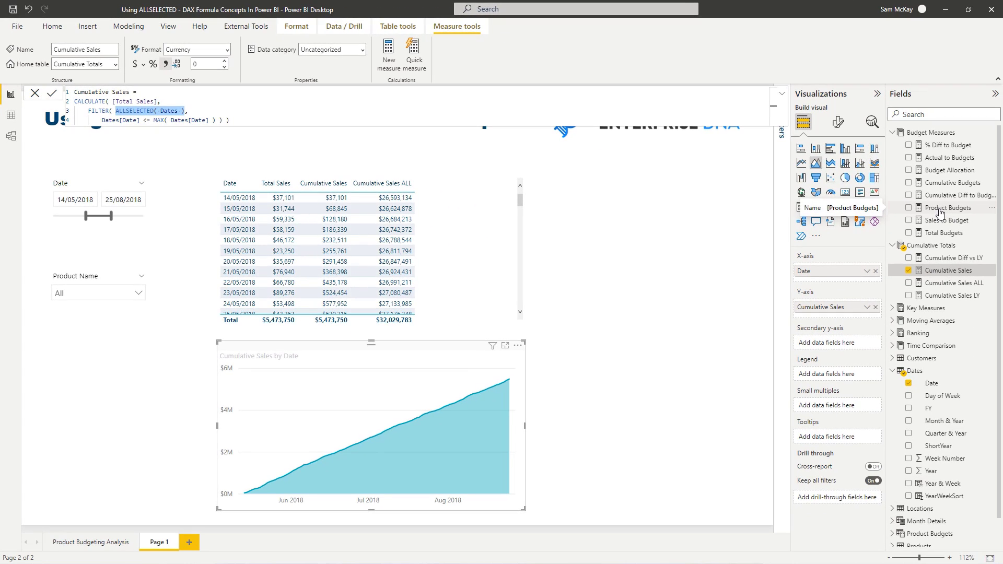
- Open the Product Budgets formula and highlight its SUMX line and ALLSELECTED( Dates ) filter
left_click(940, 209)
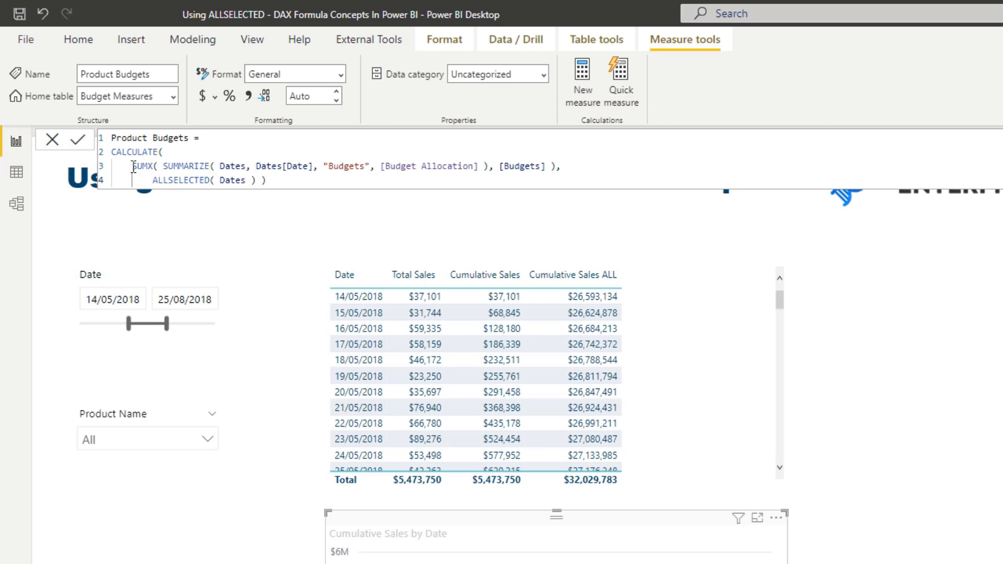
left_click_drag(133, 167, 585, 162)
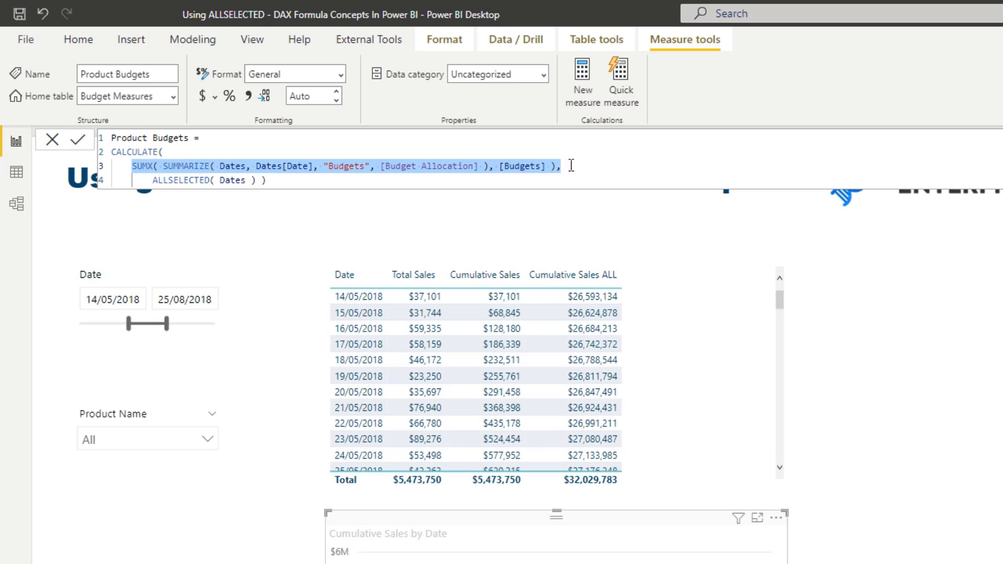
left_click_drag(153, 180, 265, 180)
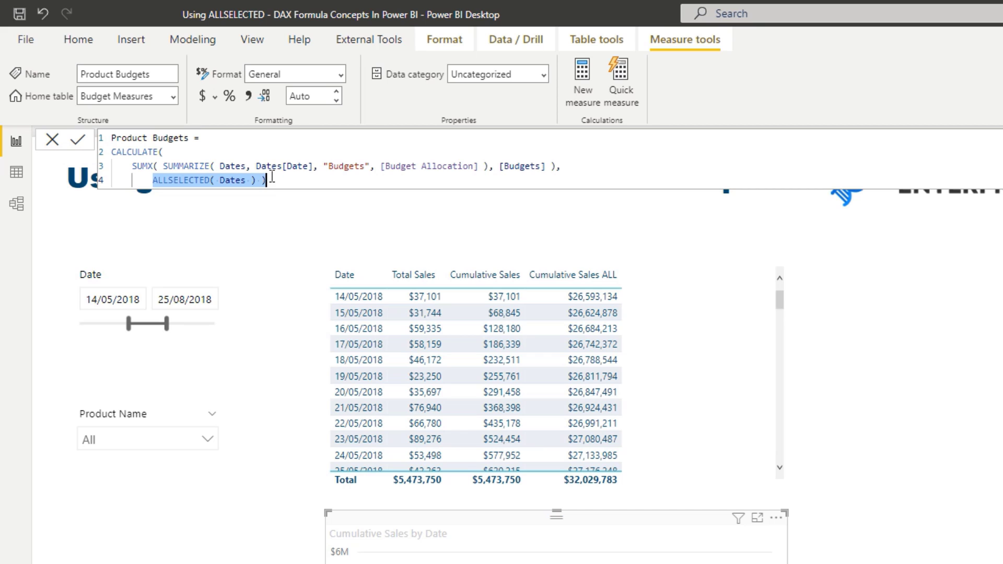
left_click(271, 179)
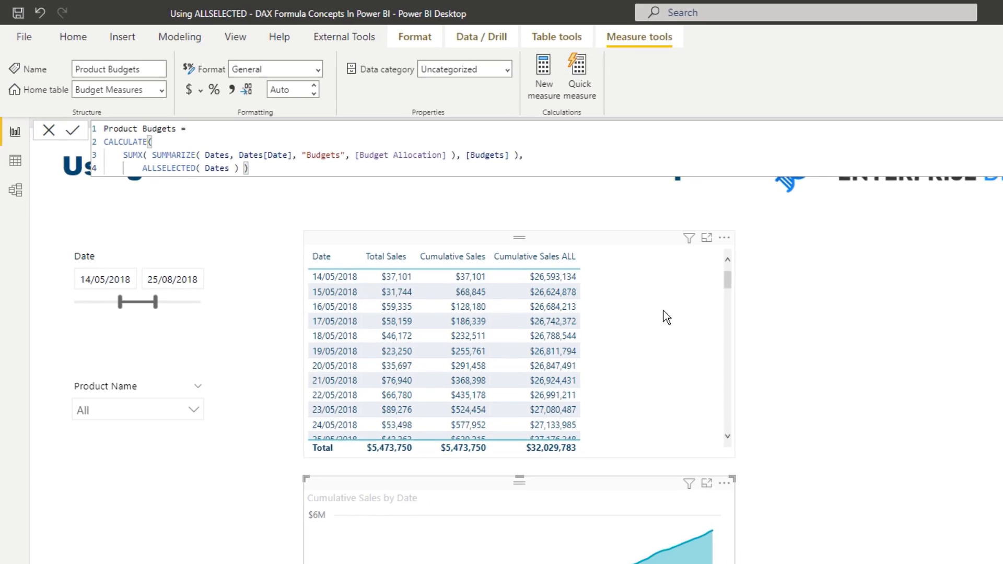
- Select the sales table, expand the Filters pane, and view the Cumulative Sales formula
left_click(711, 332)
left_click(813, 97)
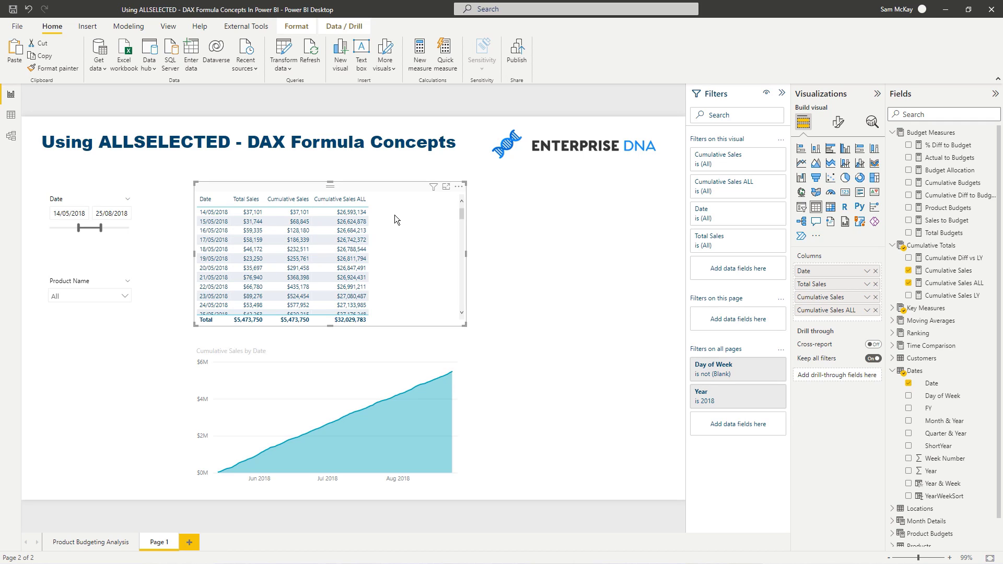
left_click(948, 270)
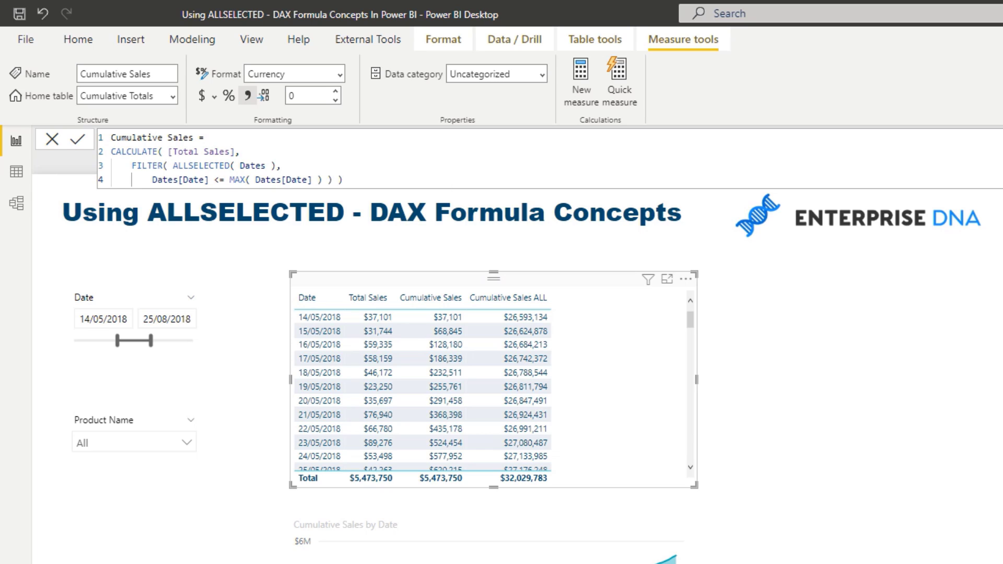
- Compare with the Product Budgets formula, highlighting its SUMX line and ALLSELECTED( Dates )
left_click(997, 293)
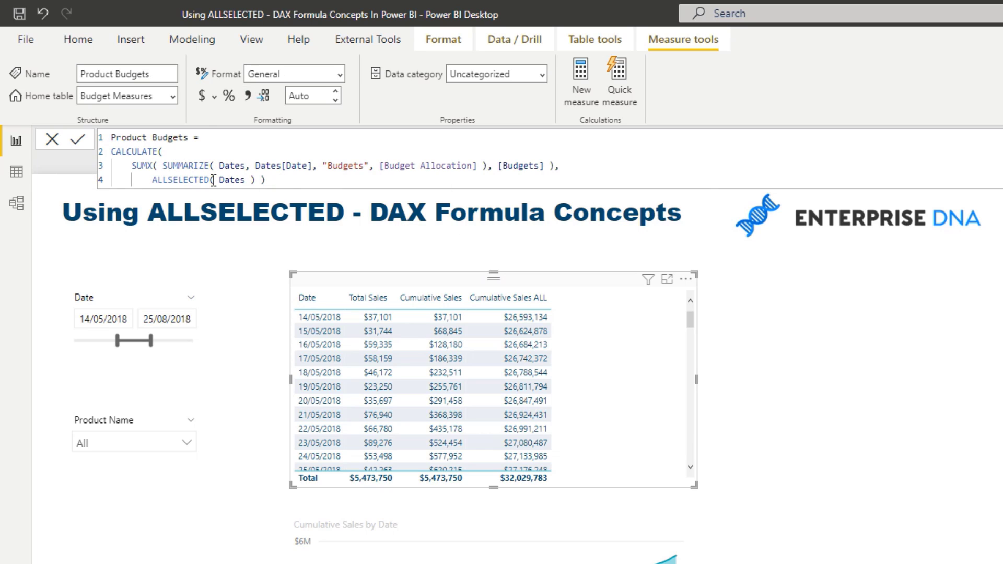
left_click_drag(132, 166, 578, 168)
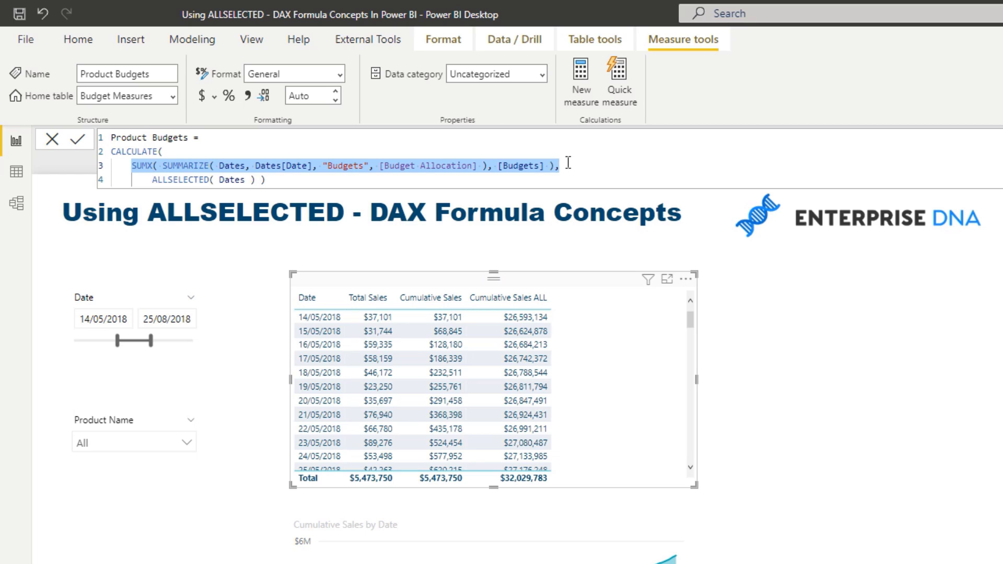
left_click_drag(260, 180, 151, 180)
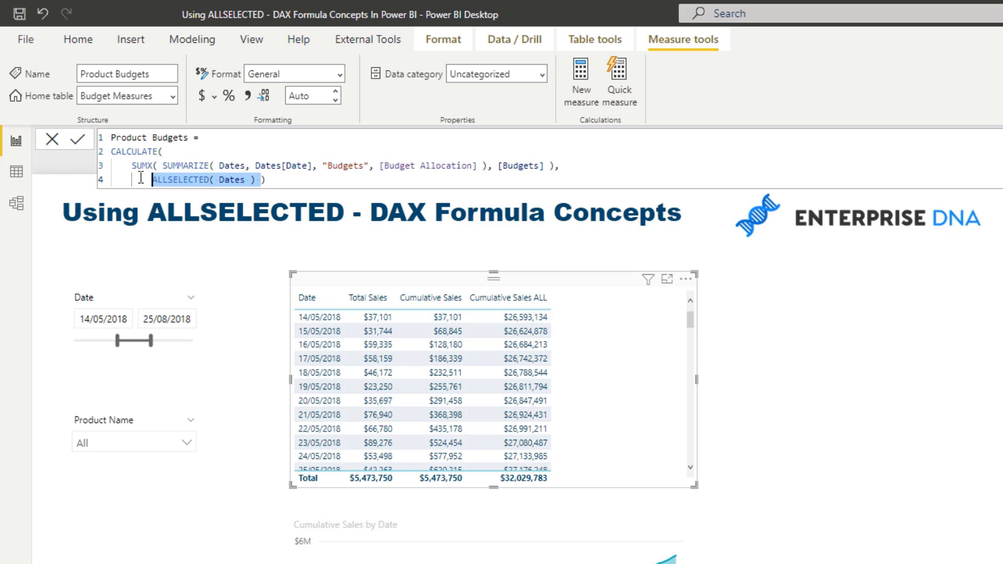
left_click(573, 287)
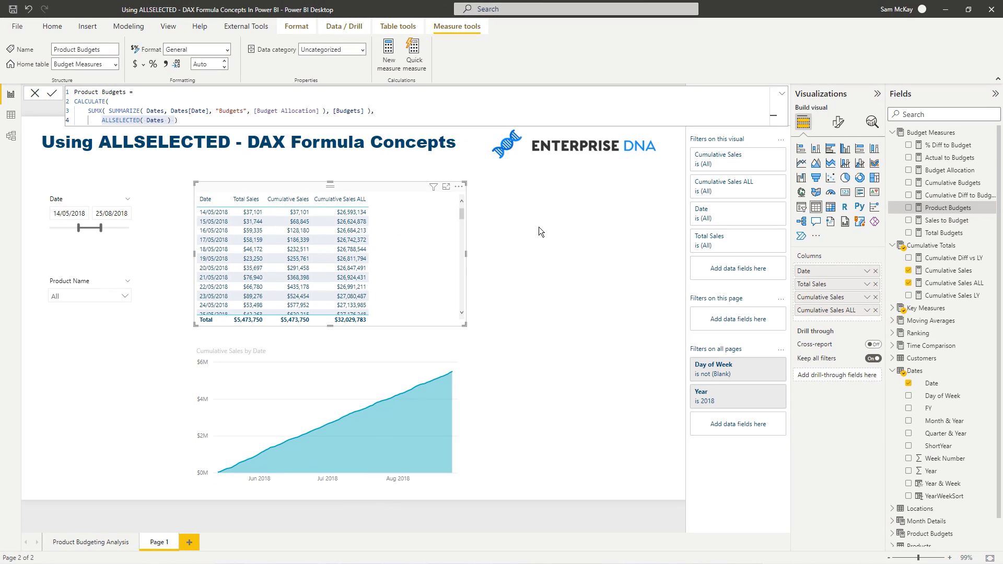
- Deselect the table to close the measure formula, then select the Cumulative Sales by Date area chart
left_click(545, 235)
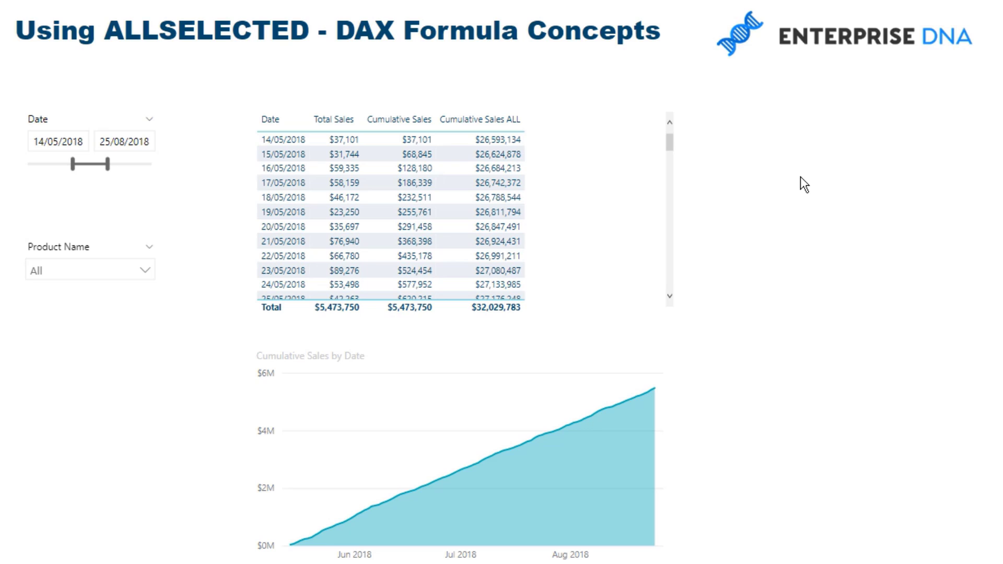
left_click(506, 352)
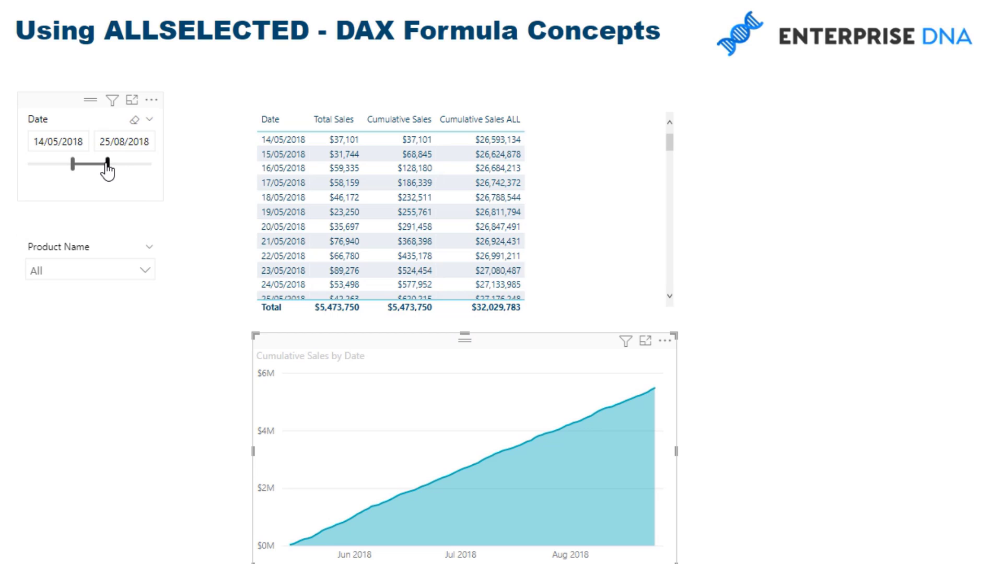
mouse_move(494, 179)
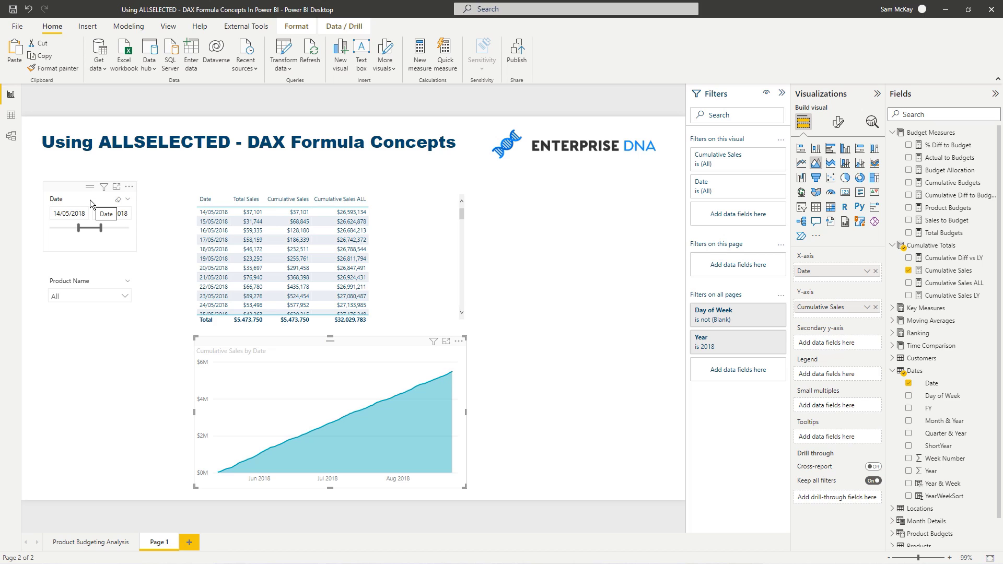
- Go to the Product Budgeting Analysis report page
left_click(111, 544)
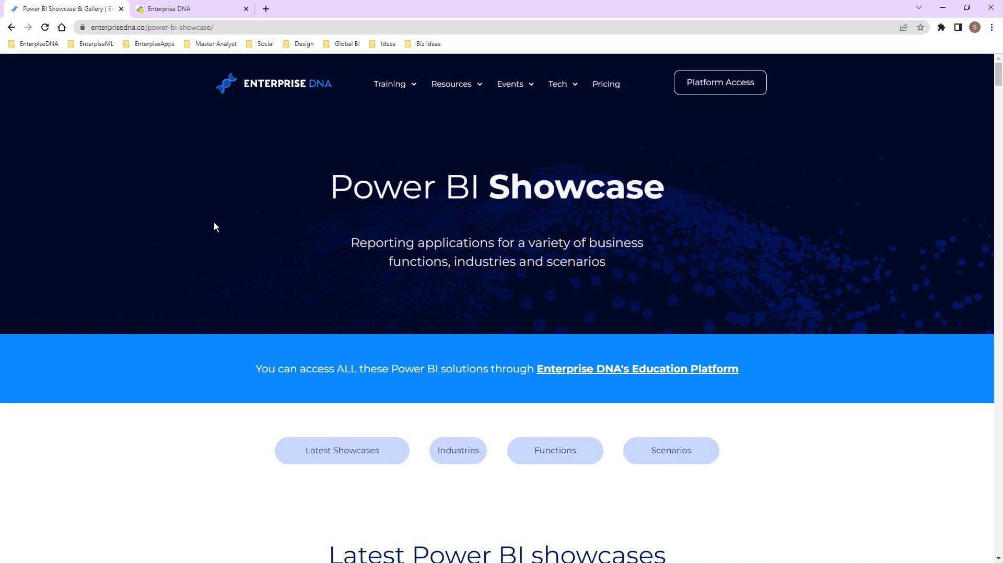
- Browse the Showcase reports, view the Enterprise DNA courses tab, then return to Power BI Desktop
scroll(397, 340, "down", 9)
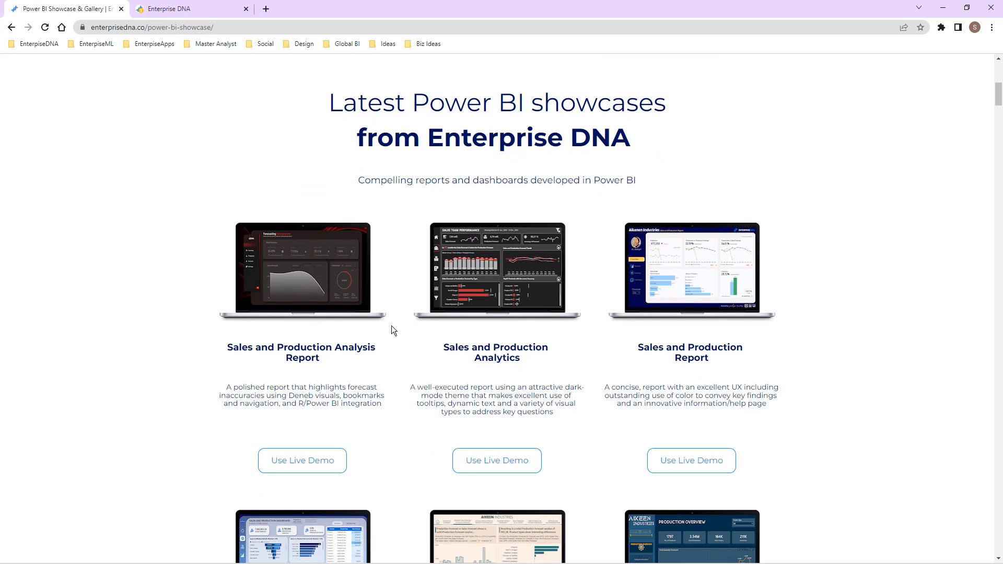
scroll(163, 290, "down", 9)
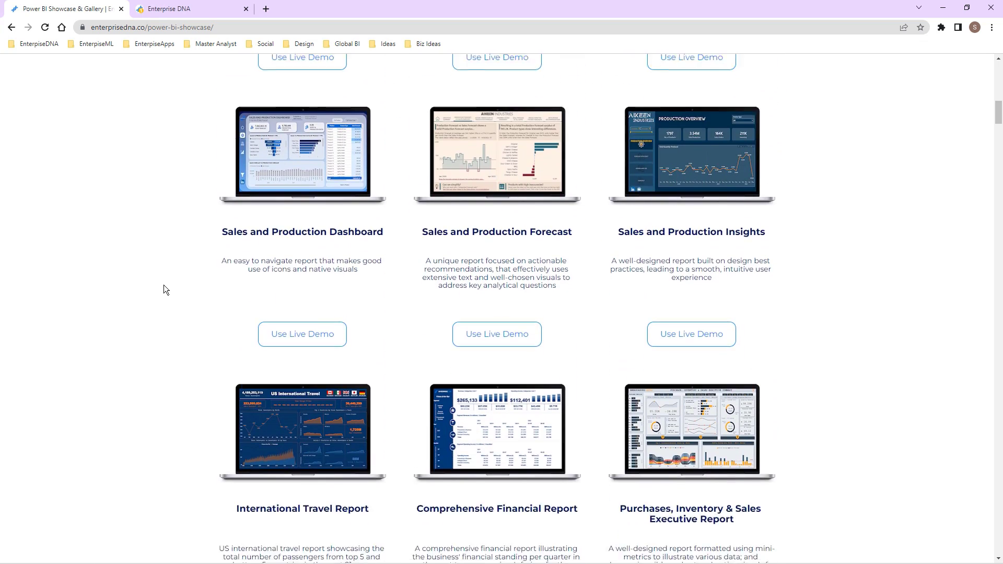
scroll(164, 285, "down", 7)
scroll(161, 277, "up", 6)
scroll(161, 277, "up", 9)
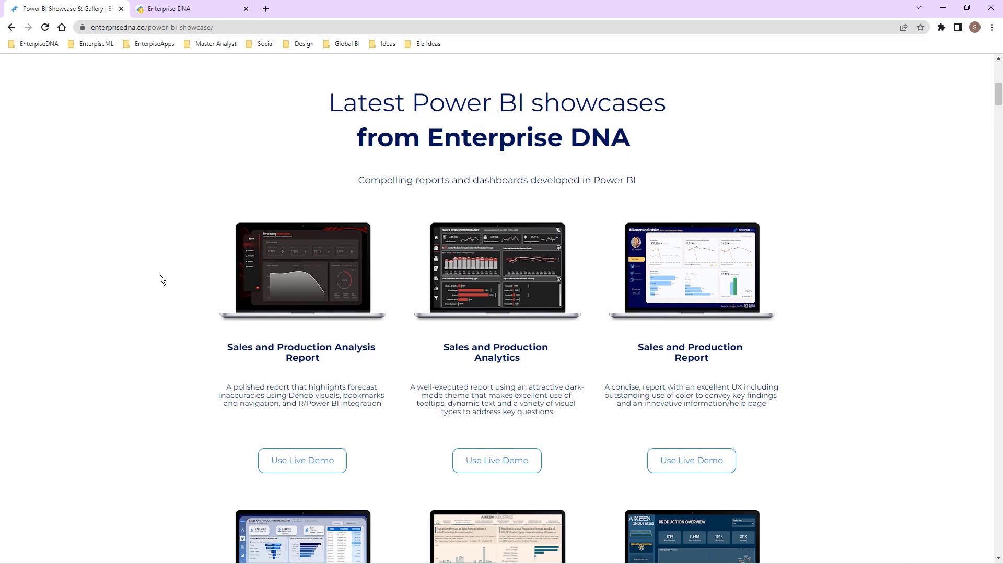
scroll(166, 253, "up", 9)
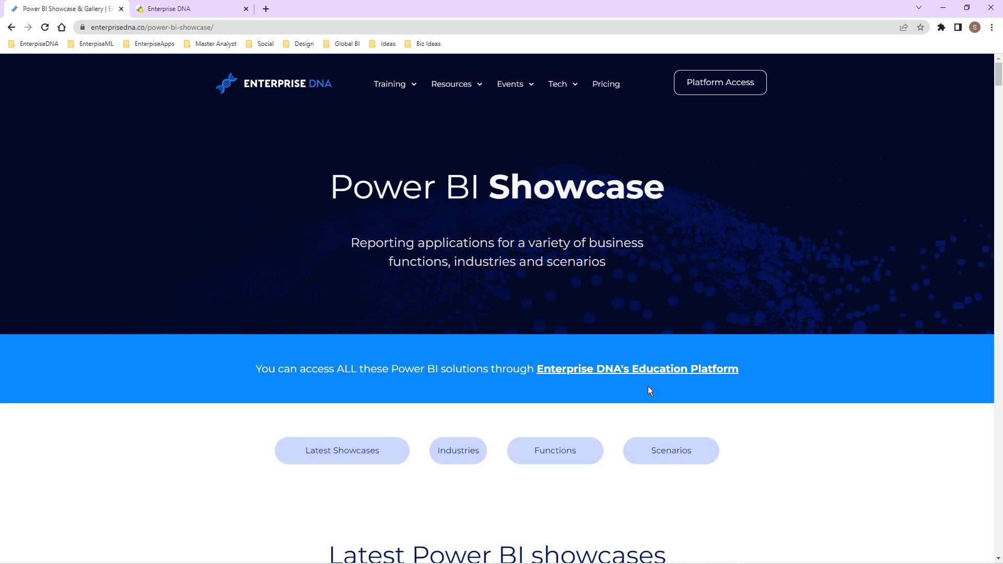
left_click(175, 12)
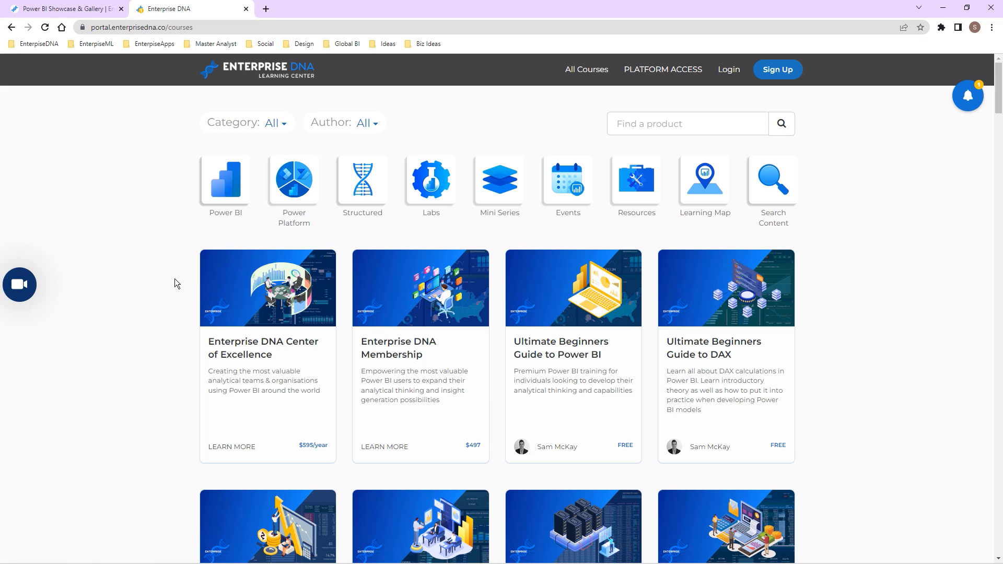
key("alt+Tab")
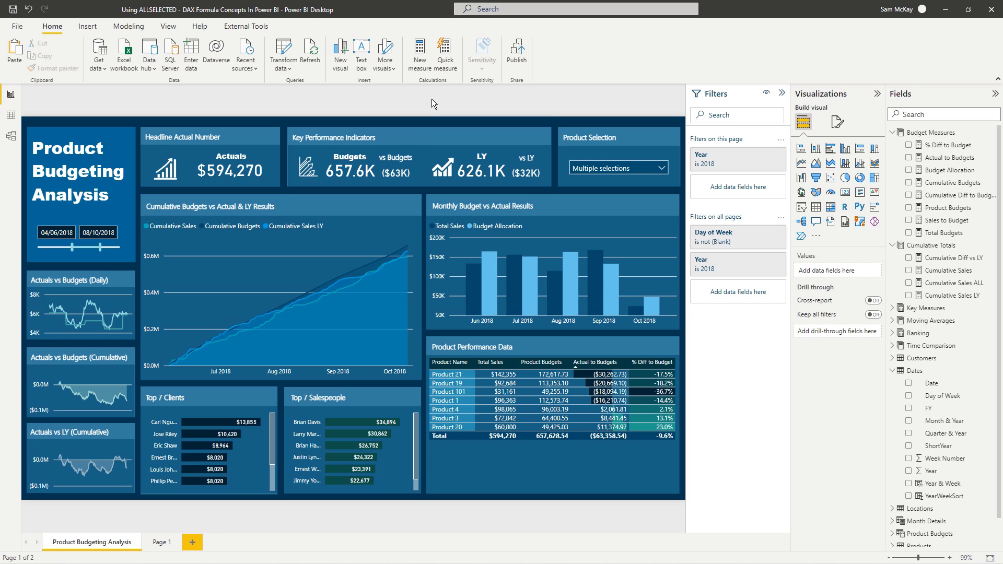